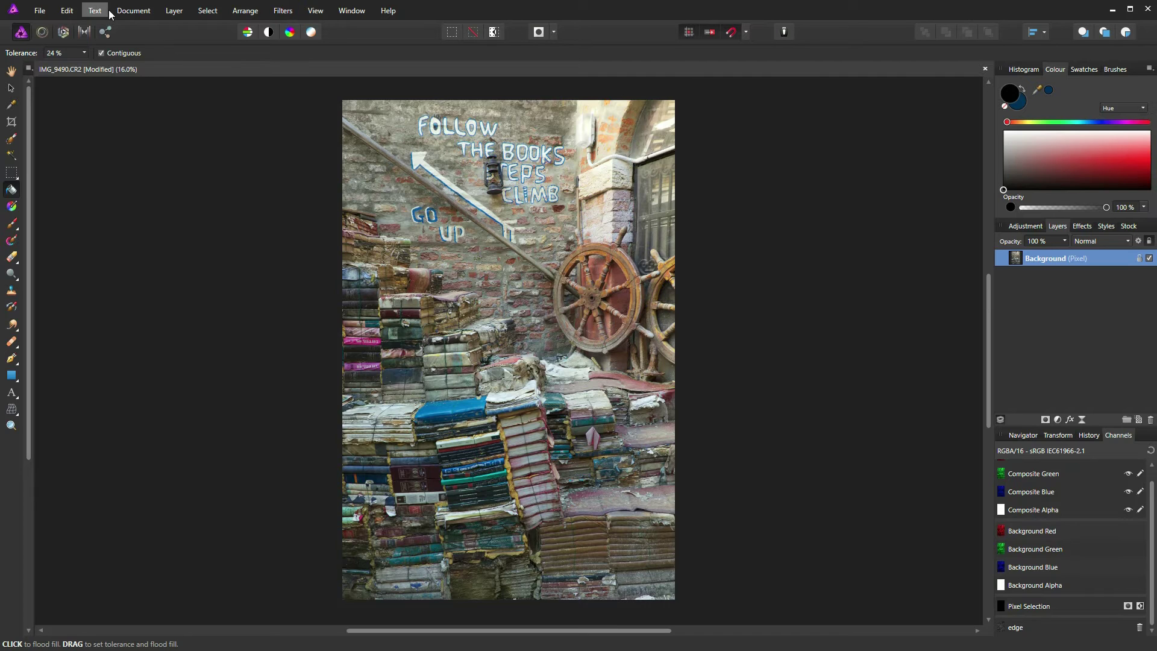
- Resize the canvas to 3505 px wide by 5242 px high
click(142, 13)
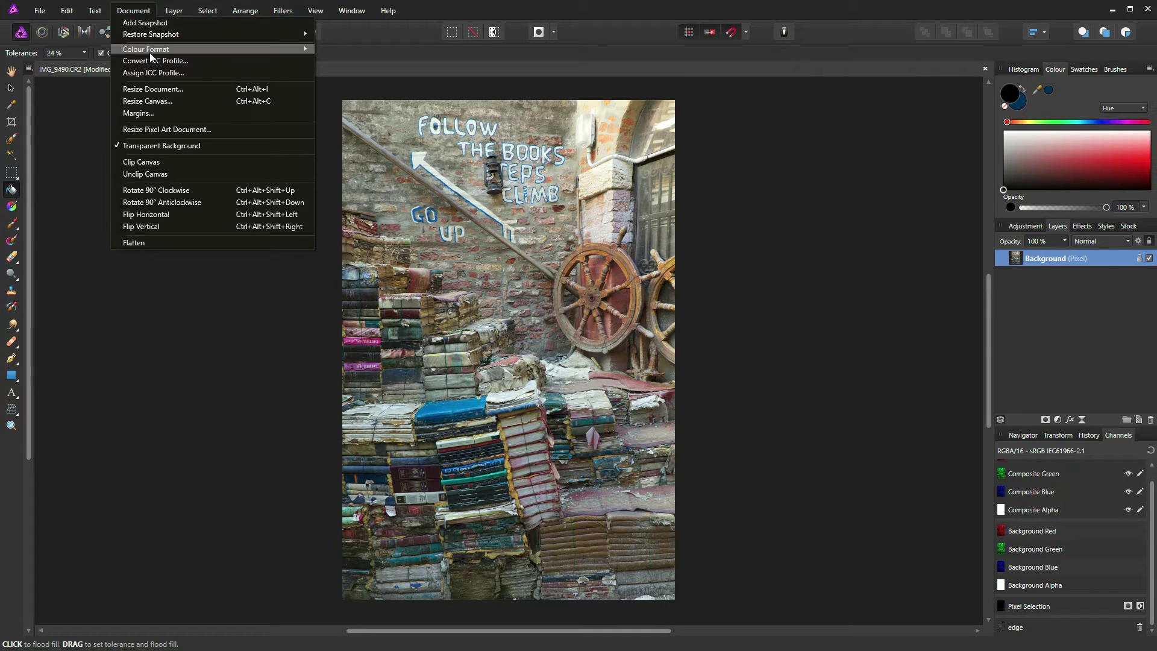
click(159, 103)
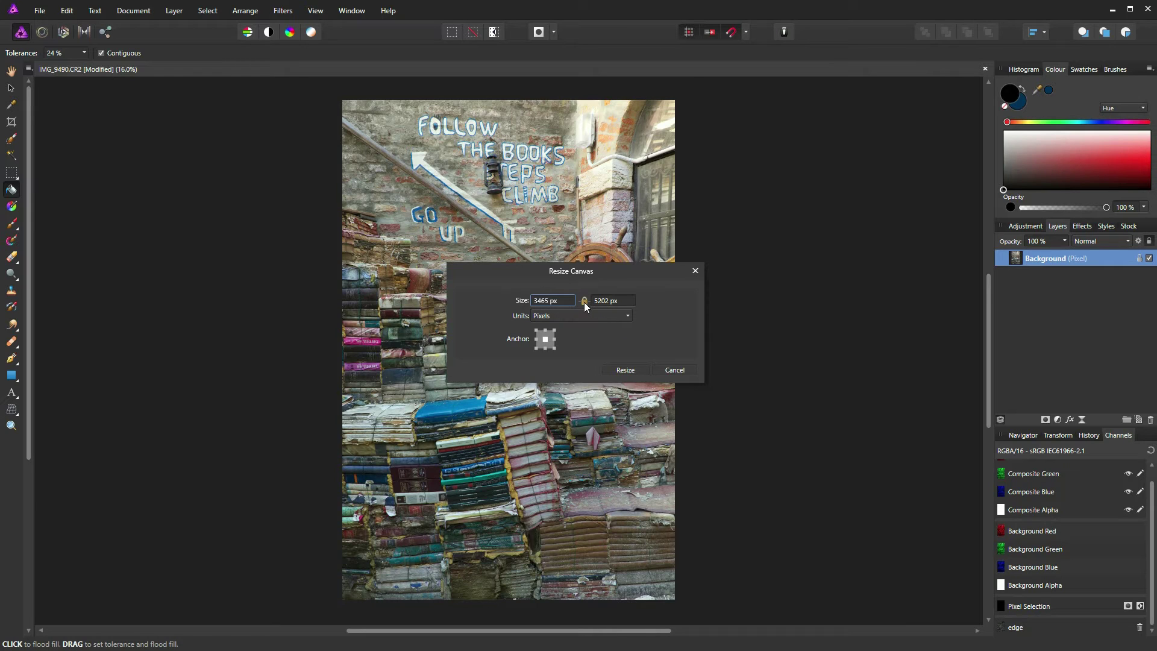
click(543, 302)
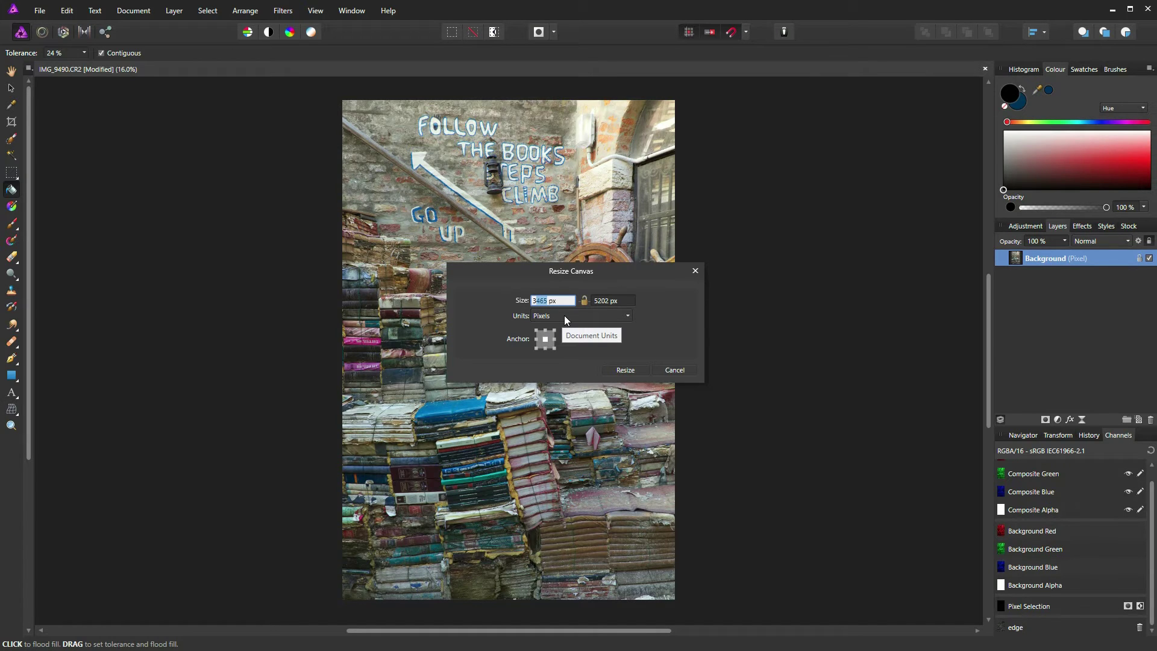
text(50)
click(606, 298)
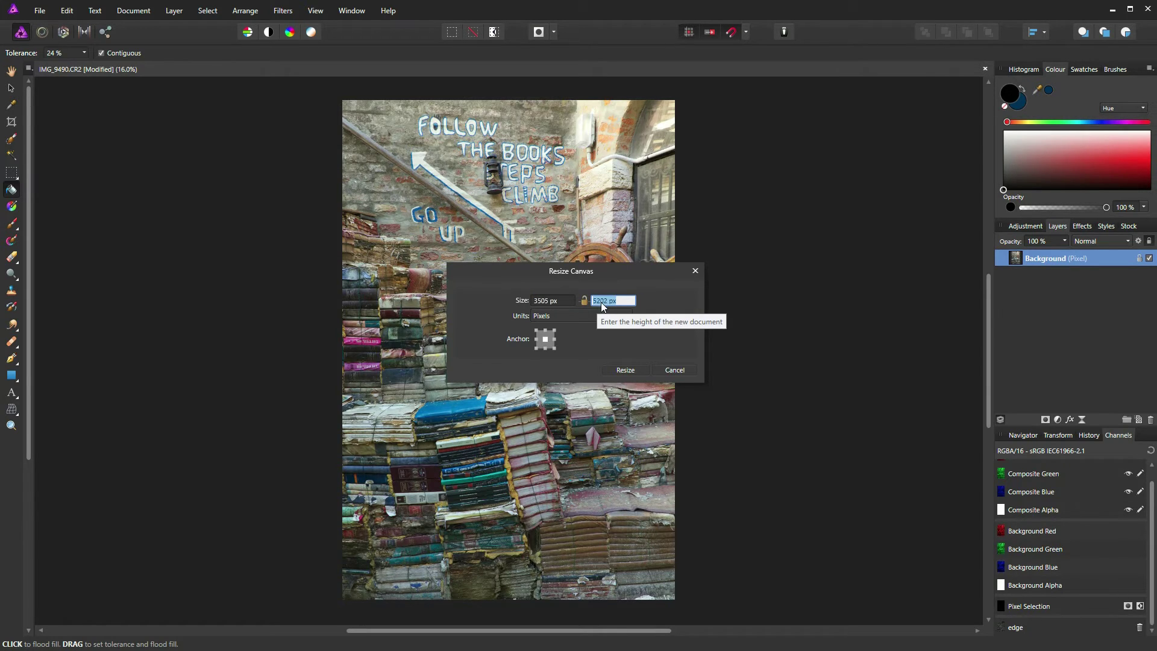
click(602, 302)
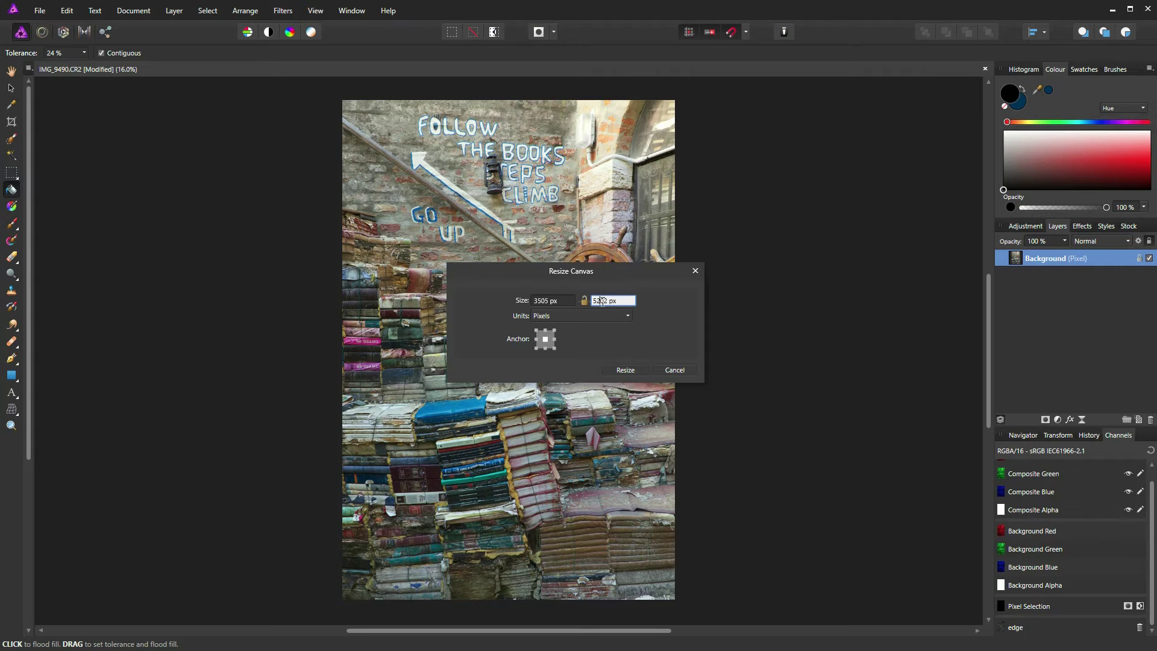
text(4)
- Apply the new canvas size and zoom into the photo's top-left corner margin
click(627, 370)
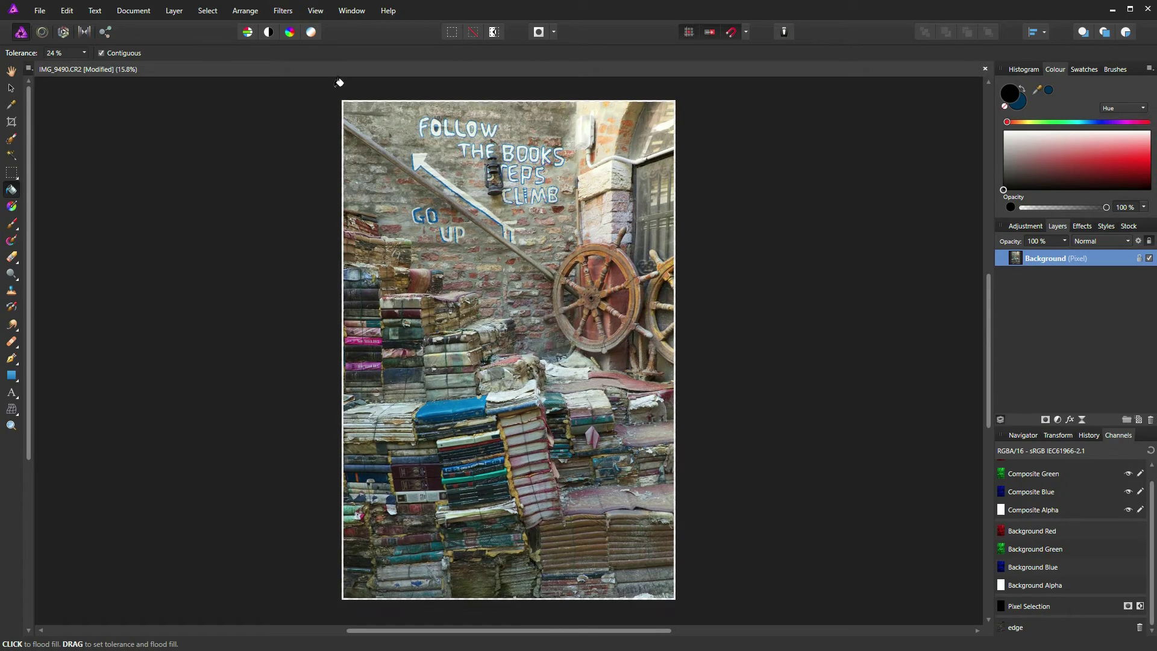
scroll(349, 111, up, 3)
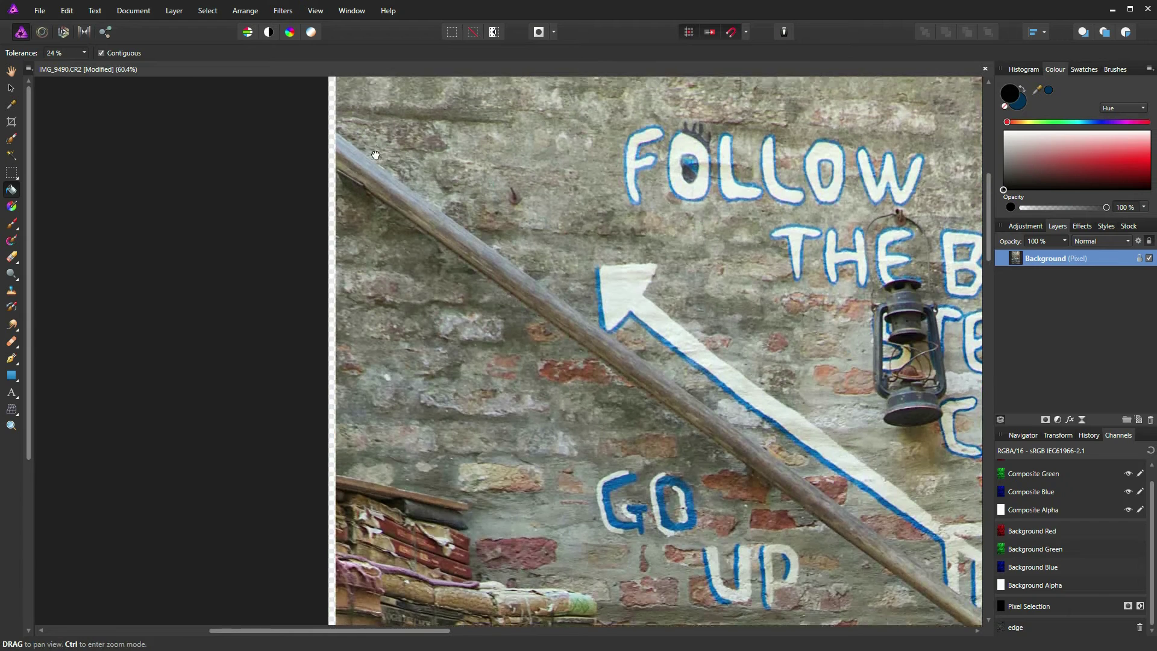
drag(359, 115, 385, 218)
scroll(385, 218, up, 3)
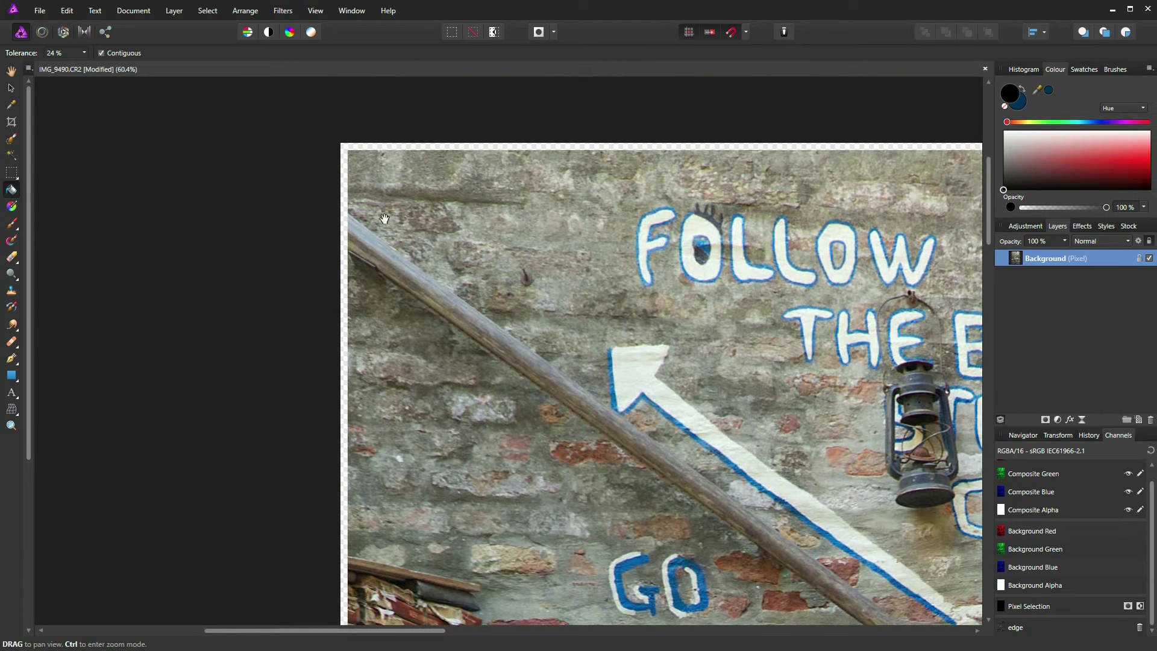
- Add a pixel layer beneath Background and flood-fill the thin margin black
click(1138, 420)
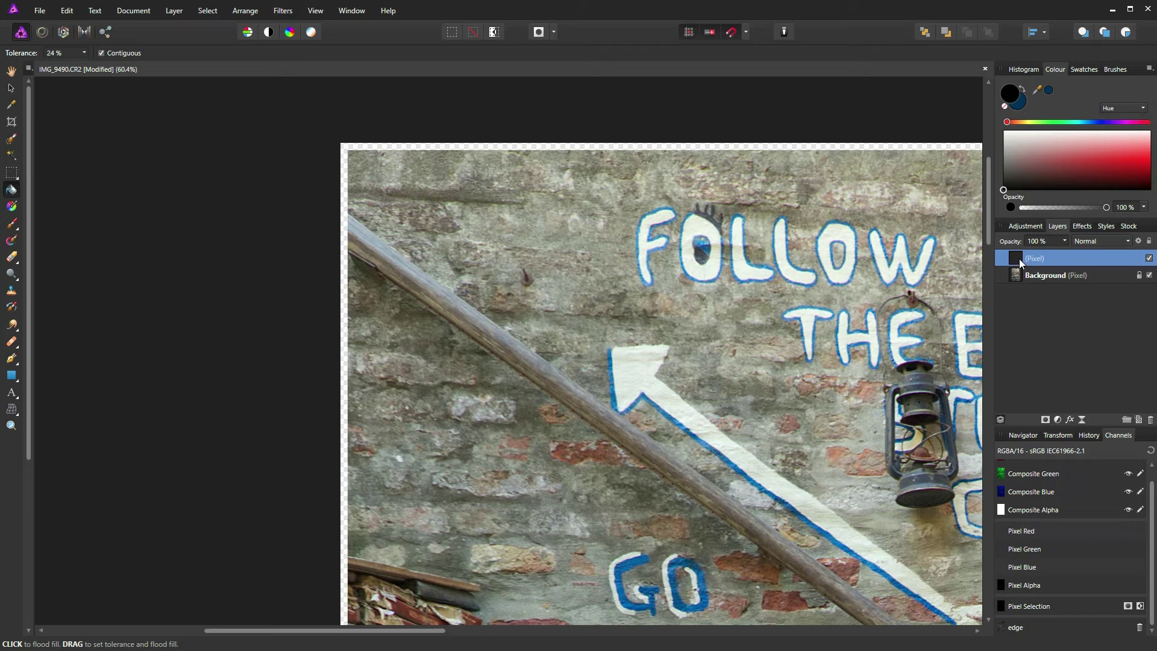
drag(1019, 258, 1024, 284)
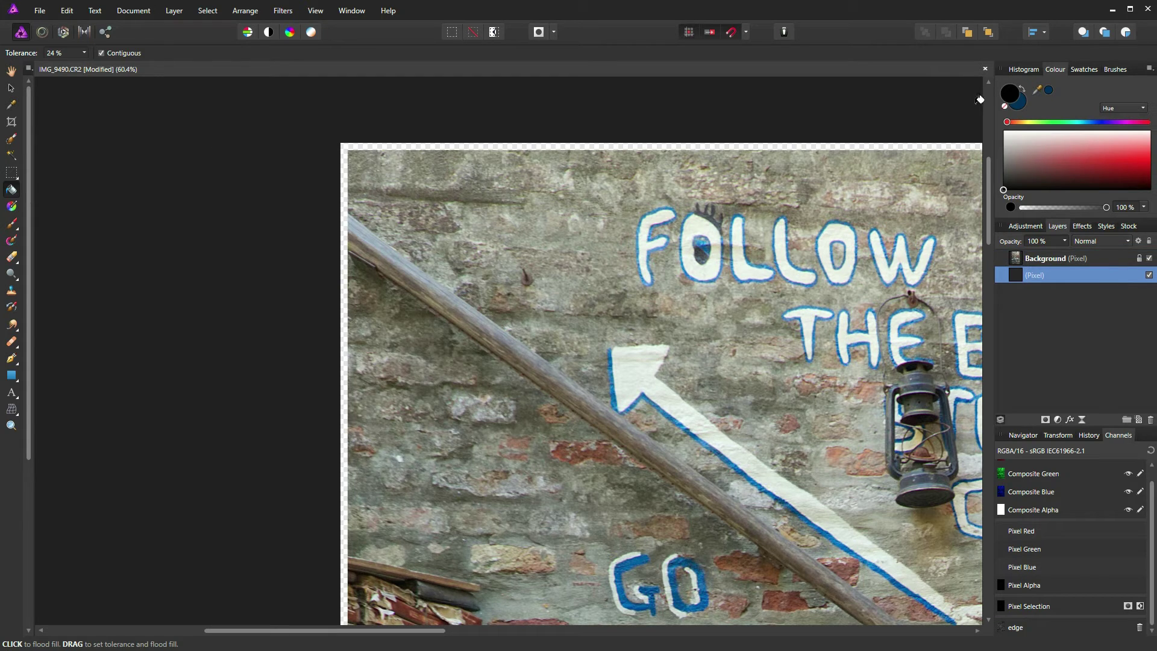
click(1024, 104)
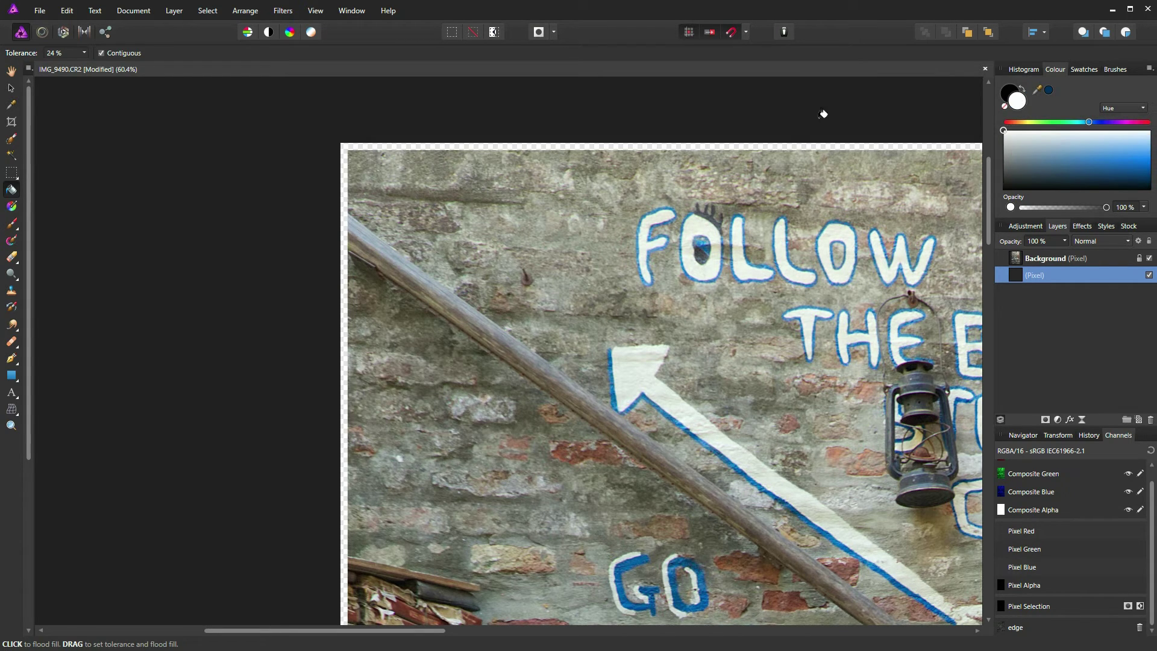
click(787, 144)
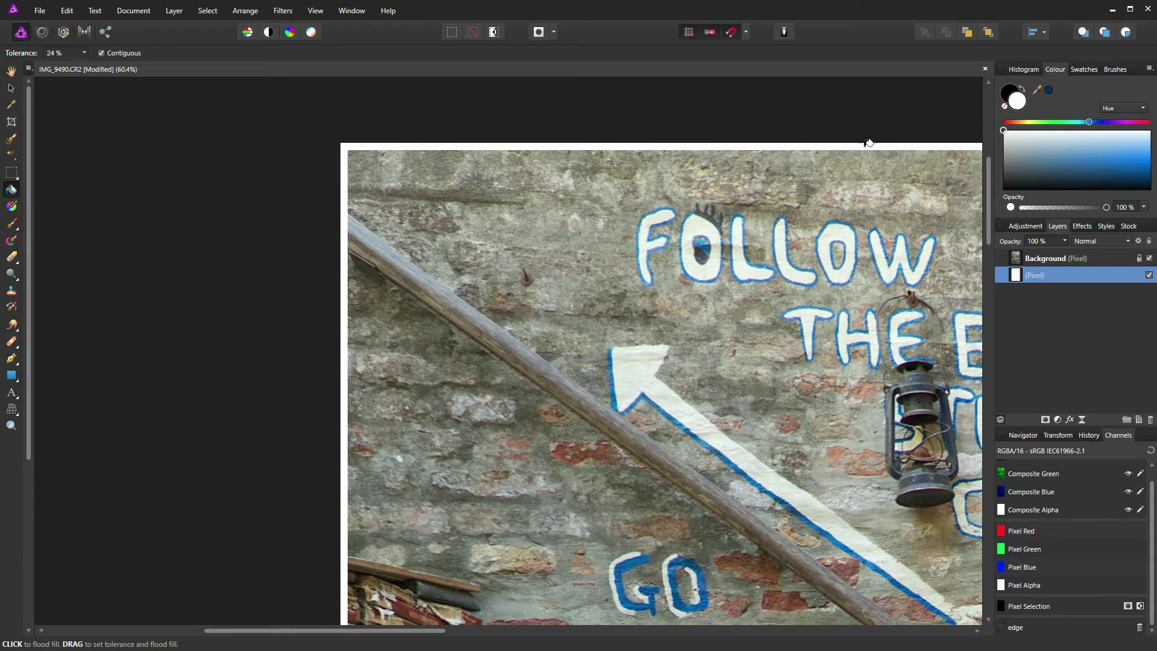
click(1024, 100)
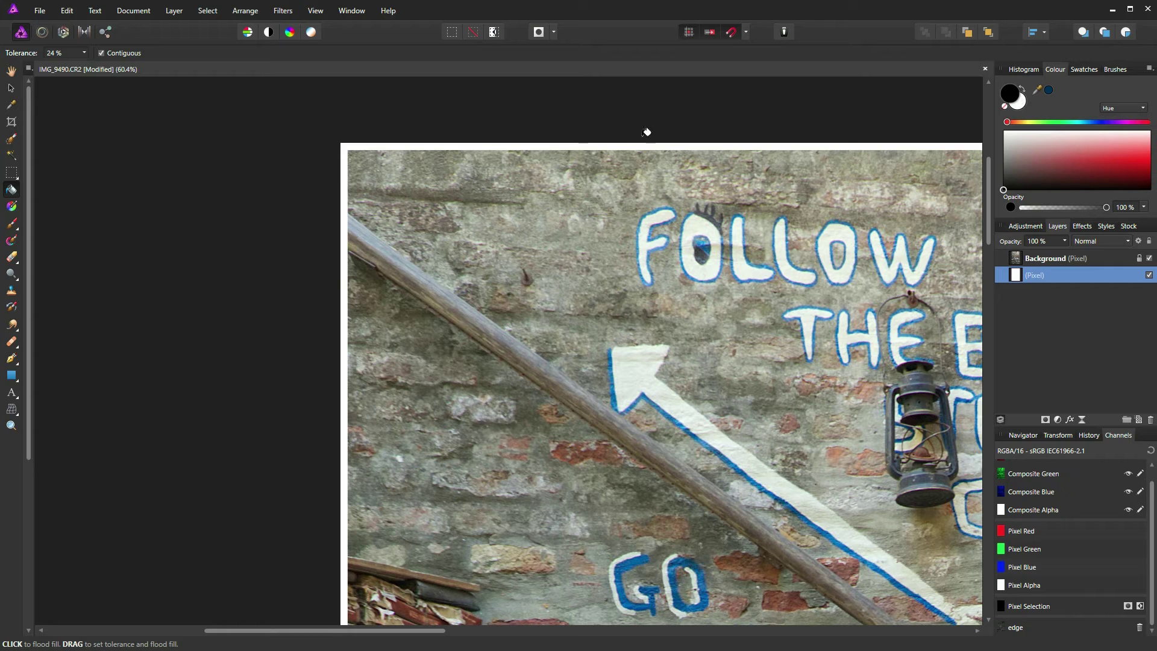
click(614, 143)
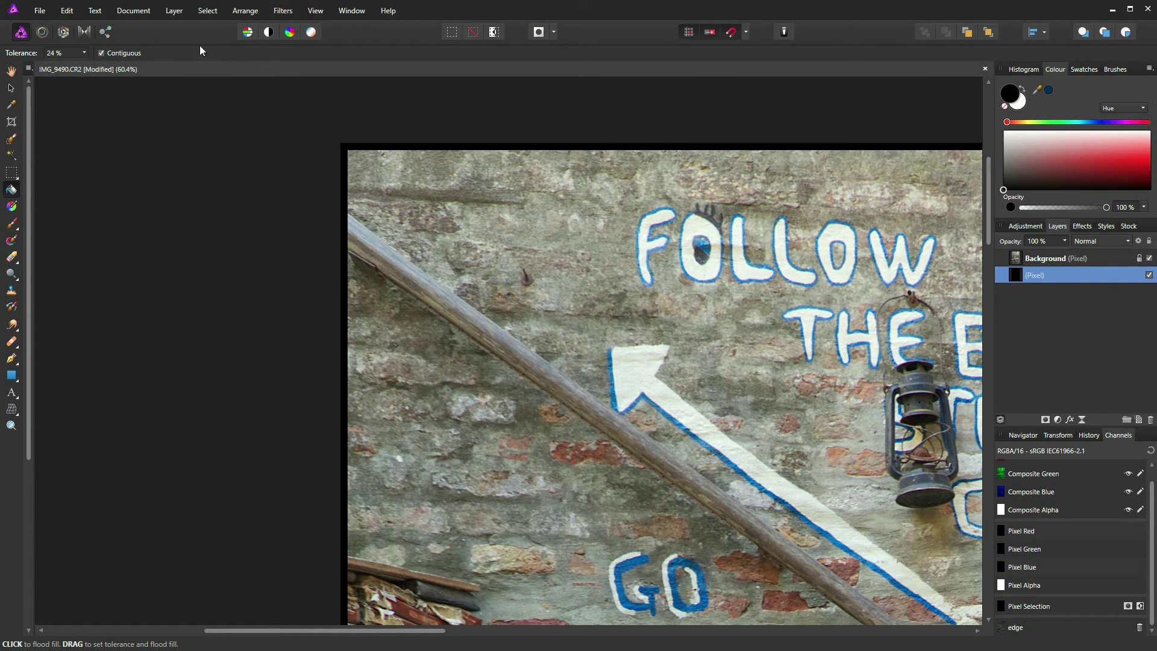
- Enlarge the canvas again to 3565 × 5302 px with the centre anchor
click(133, 11)
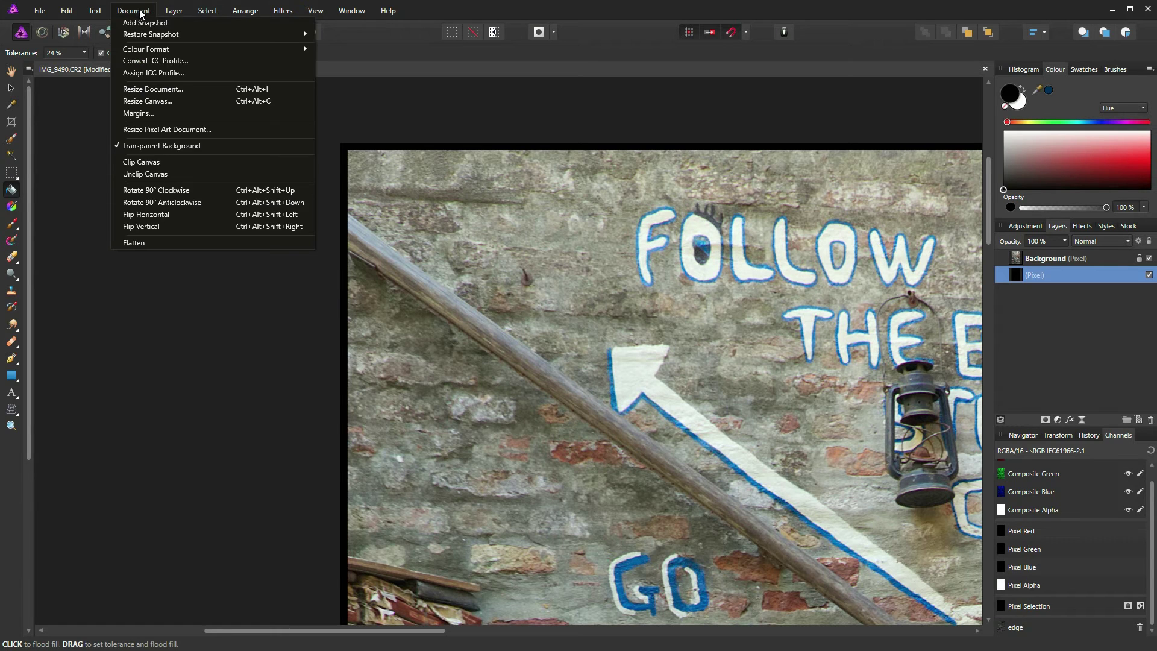
click(151, 102)
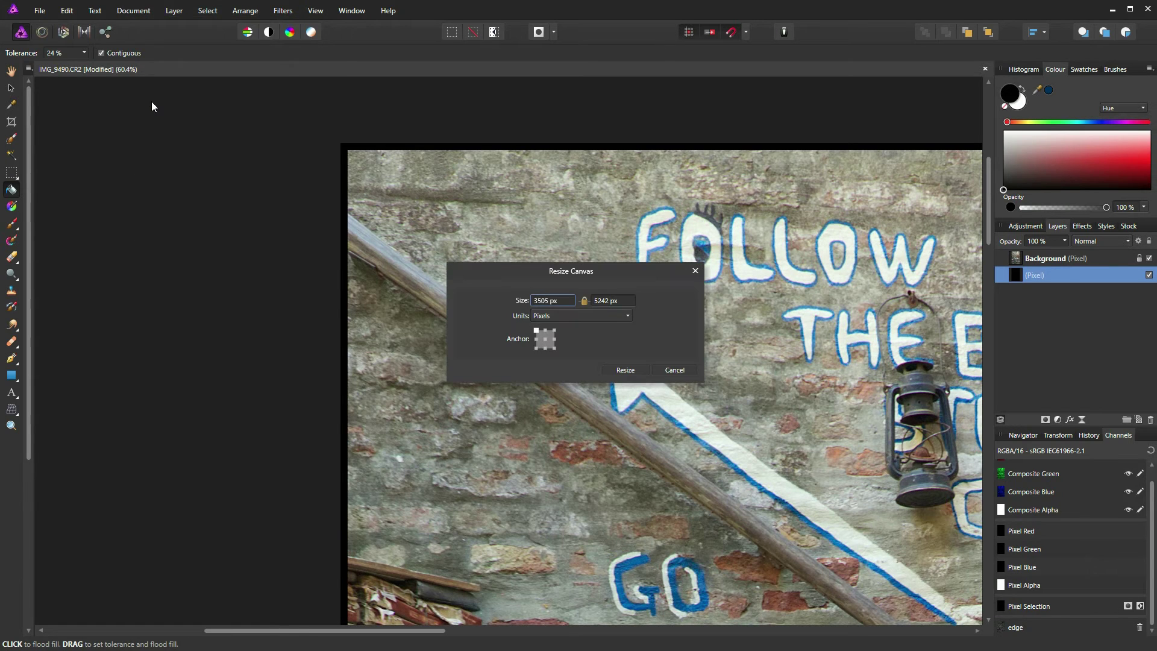
click(546, 339)
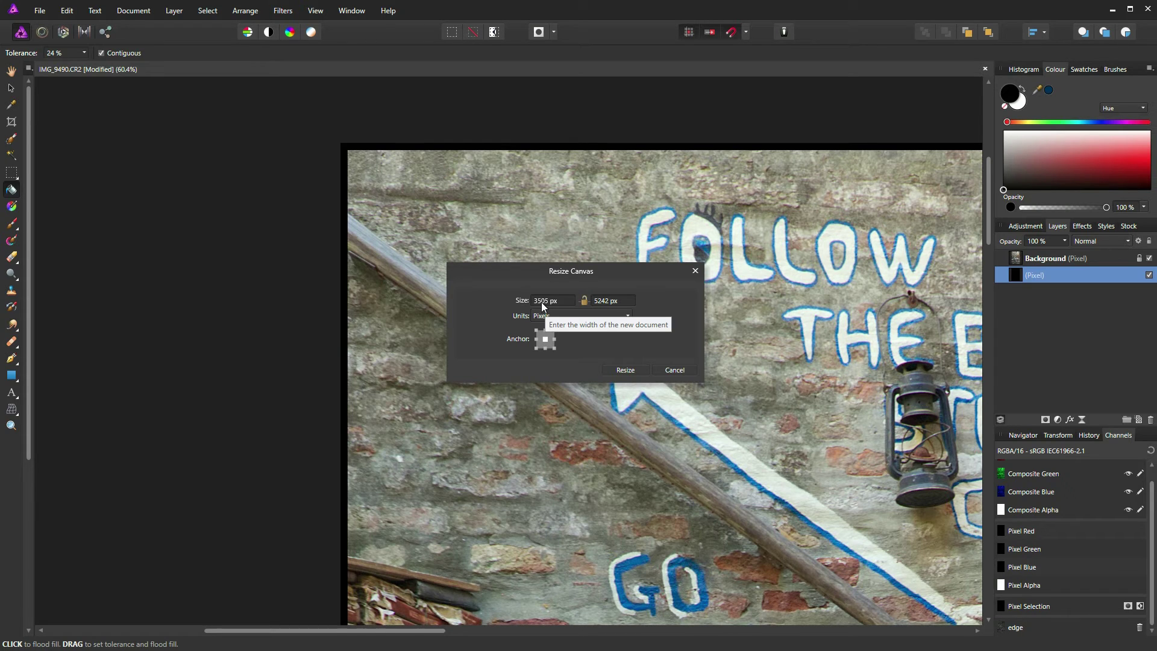
click(543, 302)
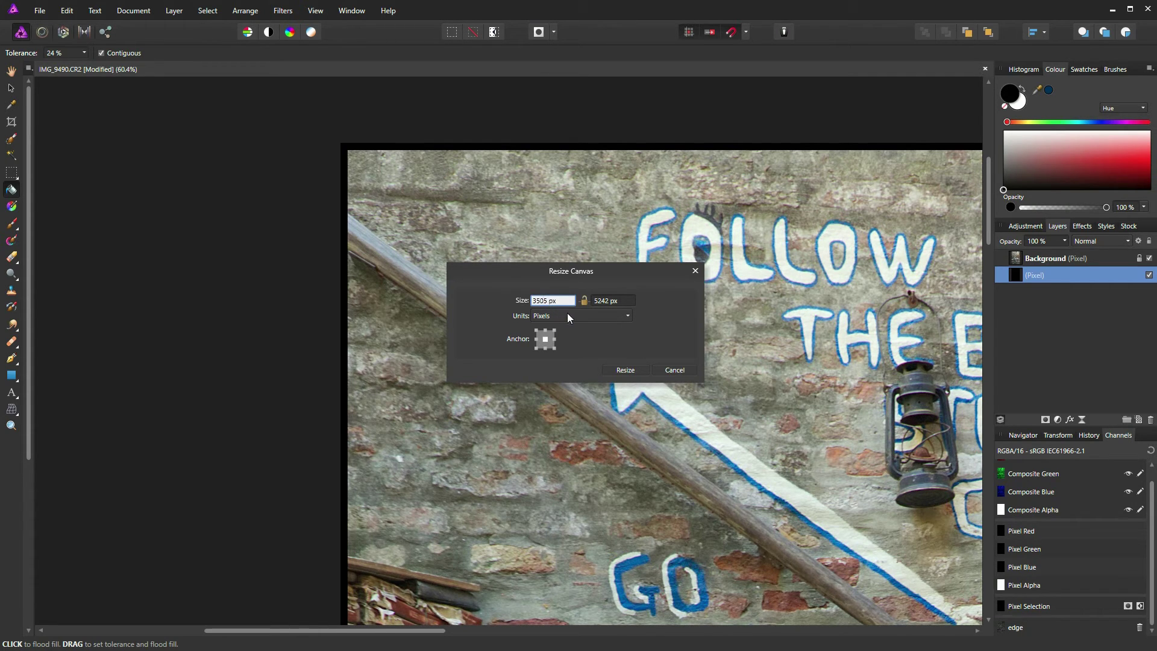
click(603, 302)
click(599, 300)
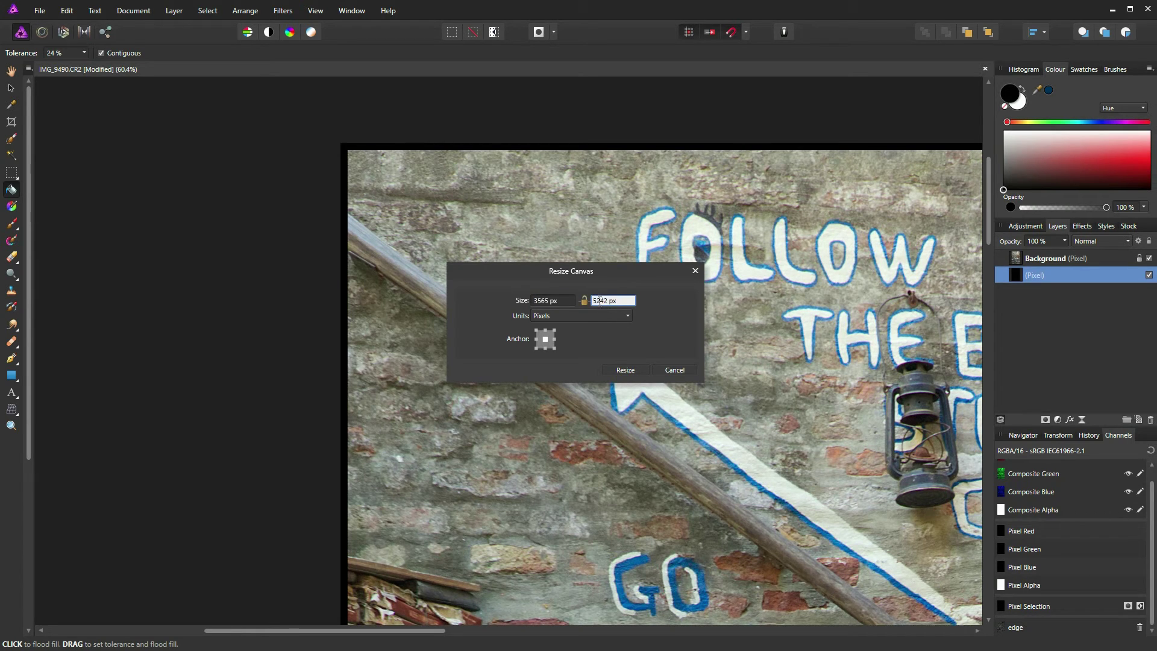
drag(597, 300, 609, 300)
text(302)
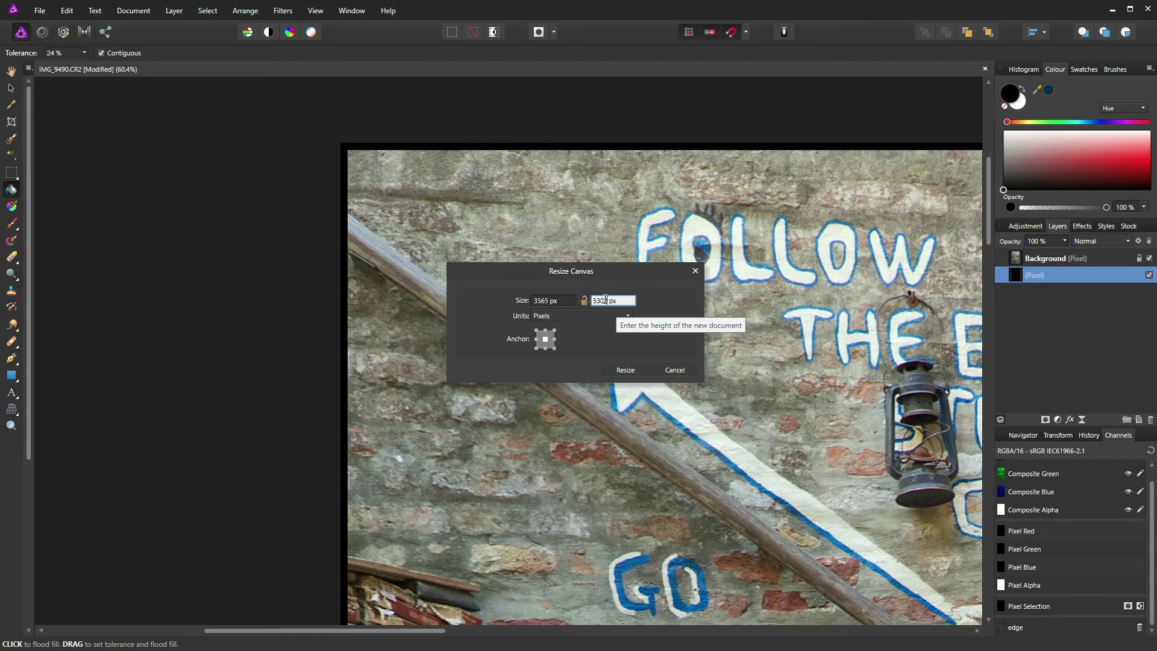
click(627, 370)
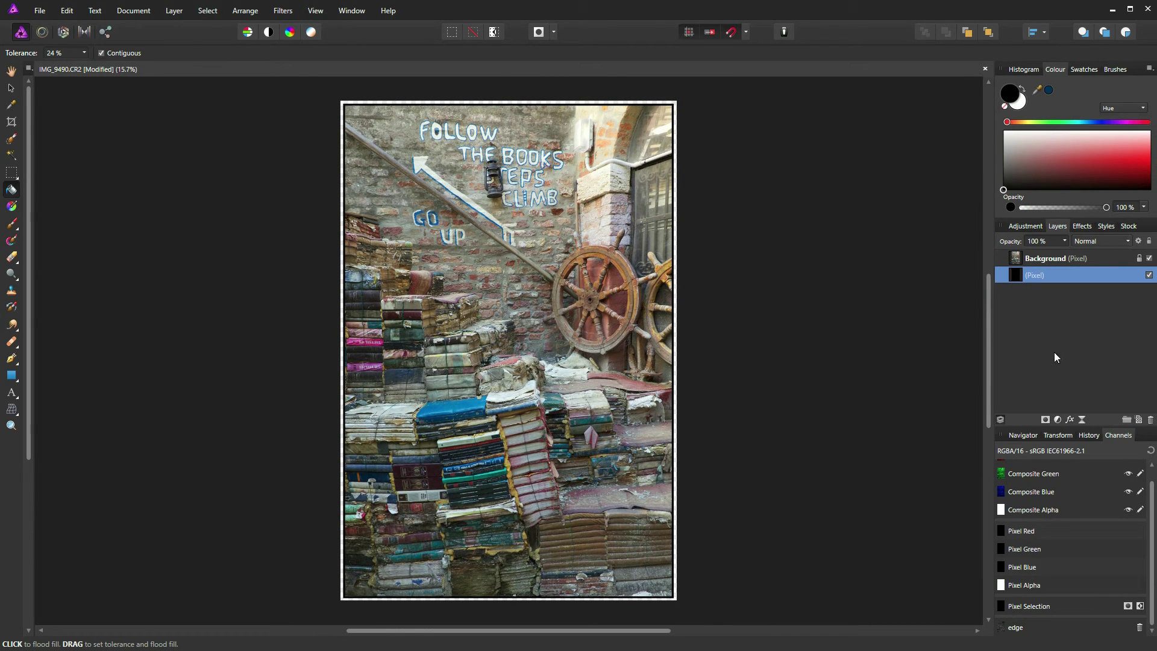
- Add a bottom pixel layer and flood-fill the outer margin white
click(1138, 420)
drag(1019, 273, 1022, 310)
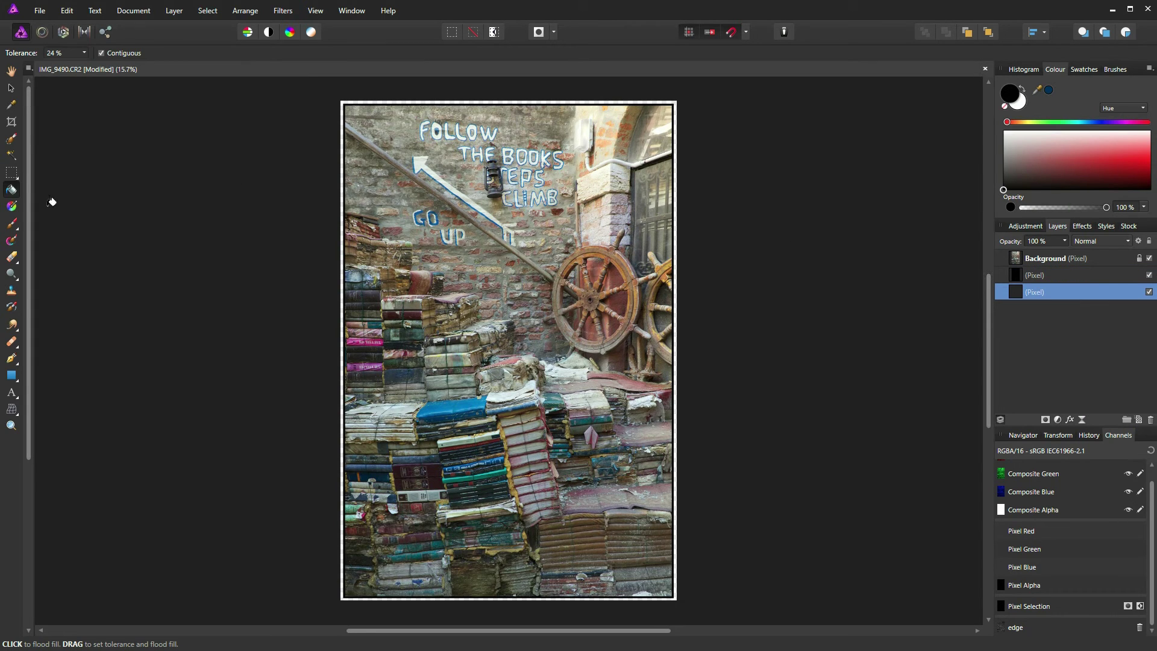
click(1022, 92)
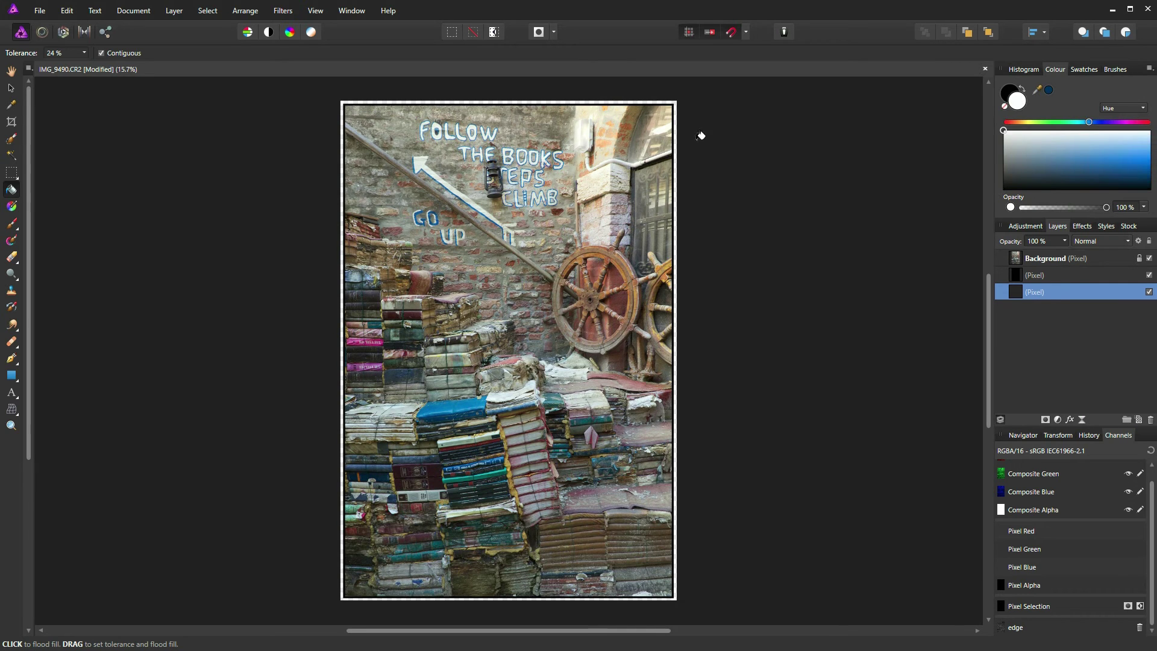
click(359, 211)
- Pan around the black and white borders, then zoom to fit the framed photo
scroll(348, 109, up, 5)
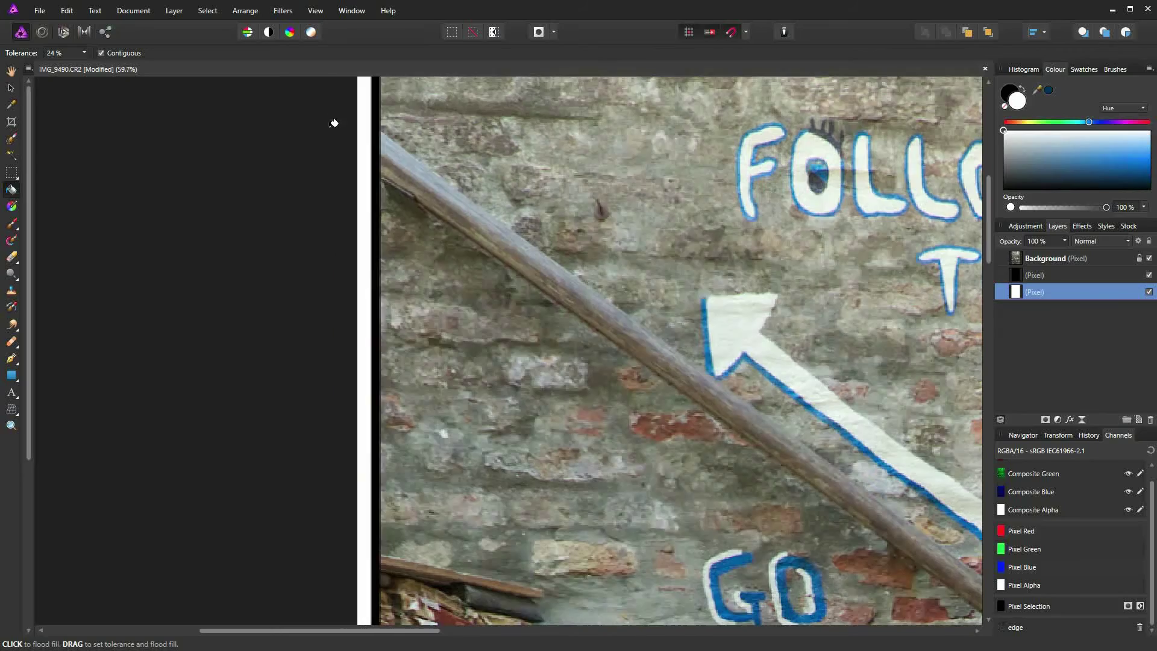
key(h)
drag(424, 142, 432, 347)
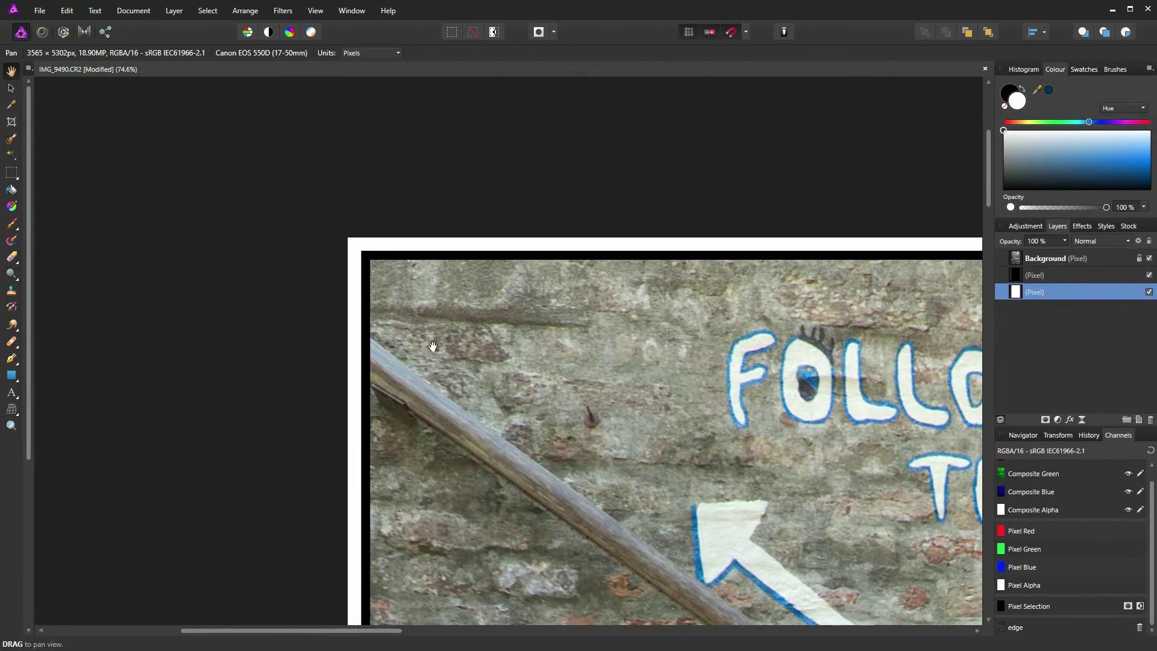
drag(693, 331, 297, 323)
drag(813, 351, 433, 289)
drag(803, 375, 529, 289)
drag(500, 602, 602, 261)
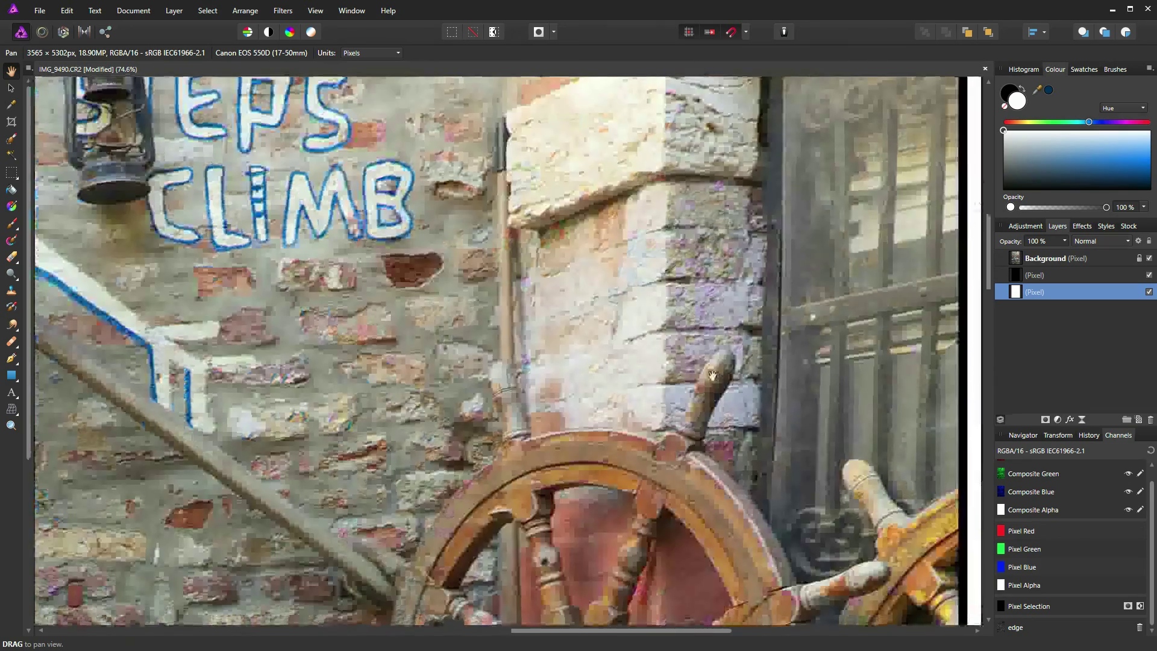
drag(572, 608, 585, 428)
drag(584, 486, 629, 145)
drag(783, 362, 488, 349)
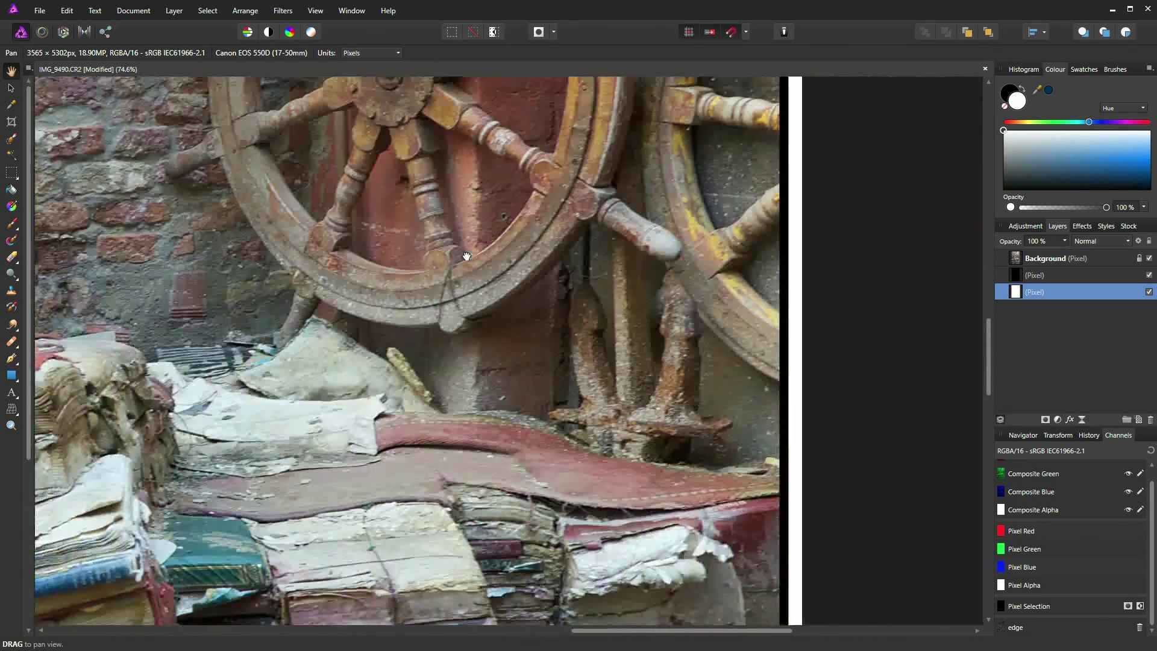
drag(545, 245, 454, 257)
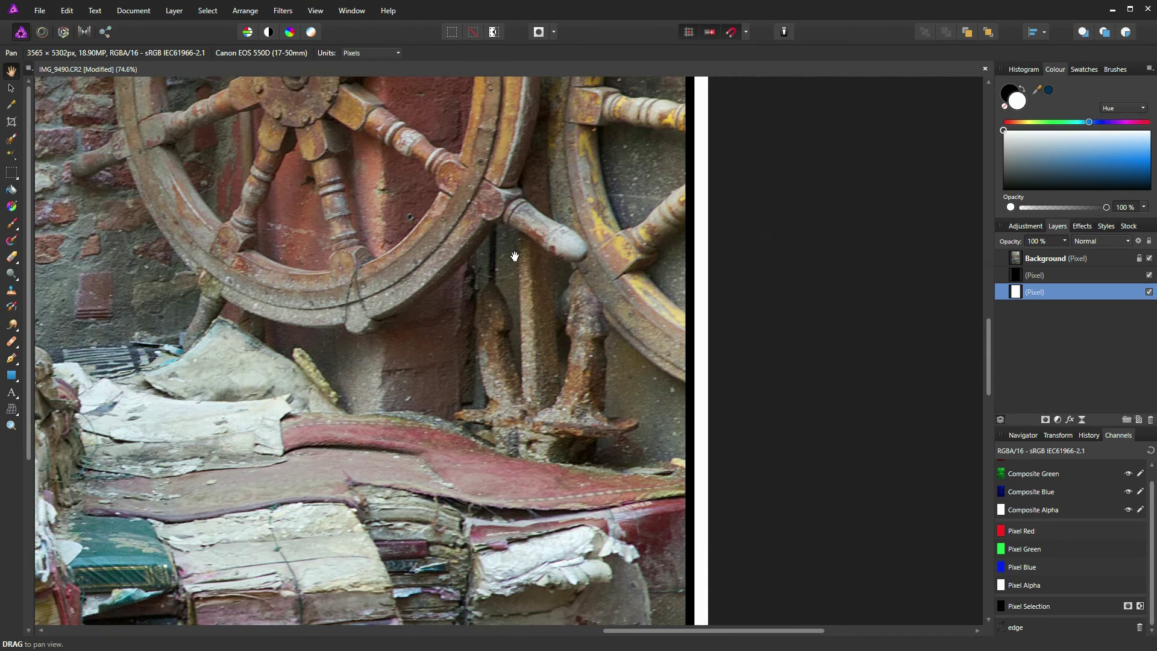
key(ctrl+0)
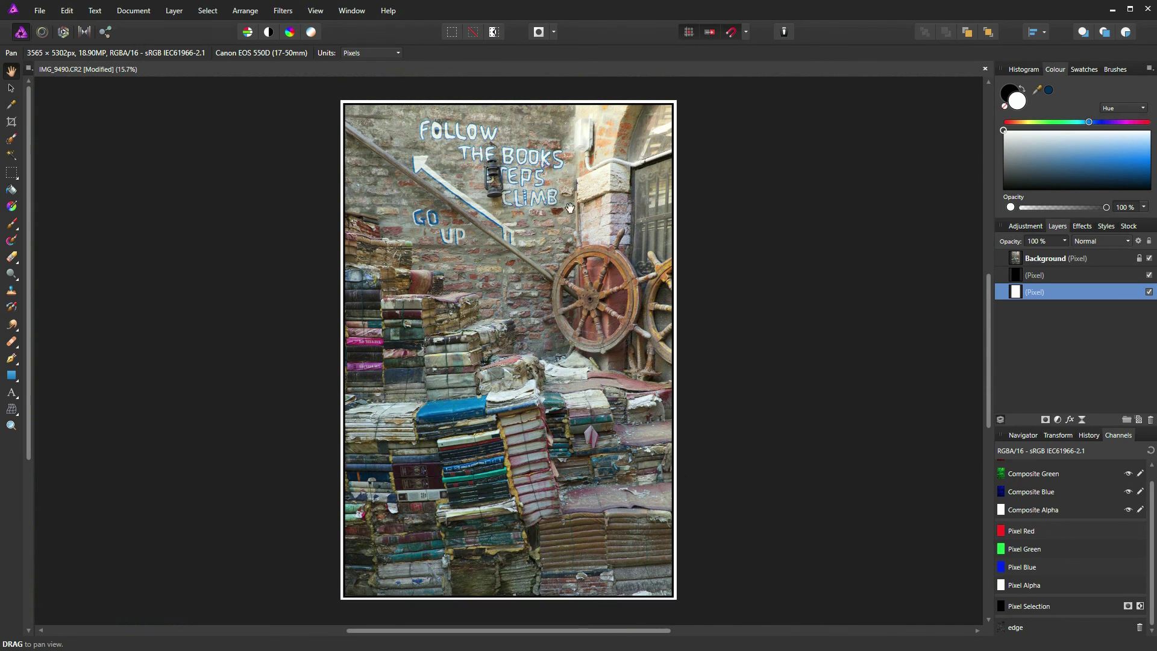